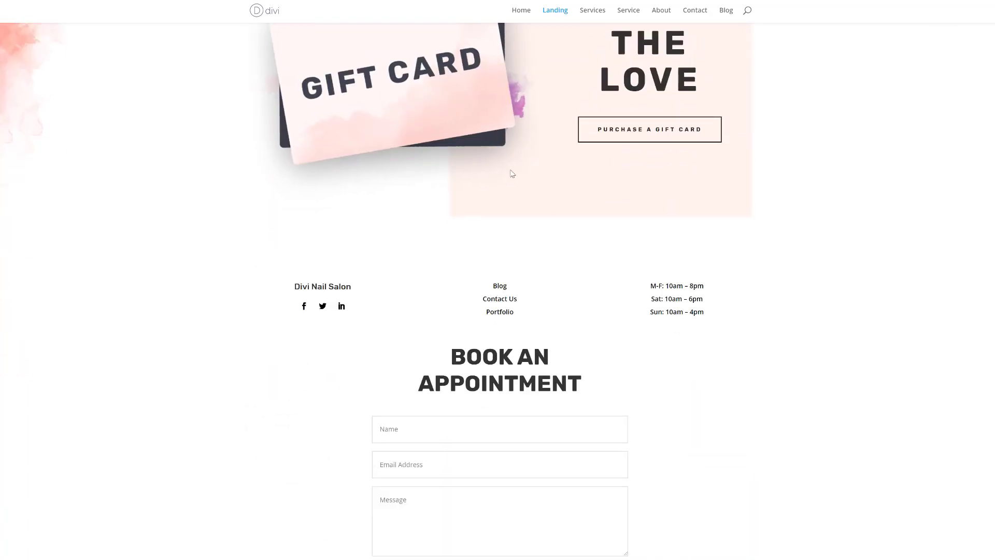
- Open the Nail Salon layout pack from the online Divi layout library
click(279, 11)
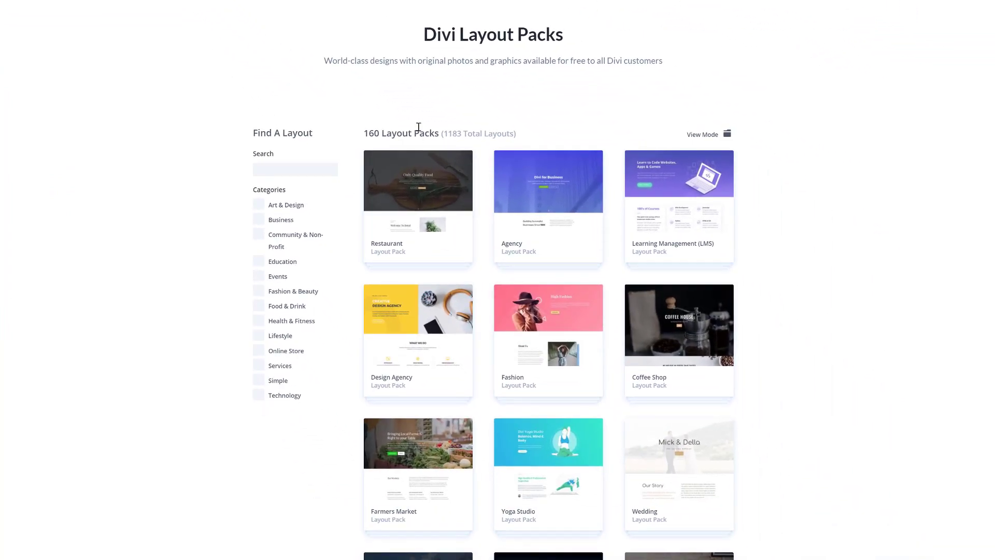
scroll(810, 196, down, 20)
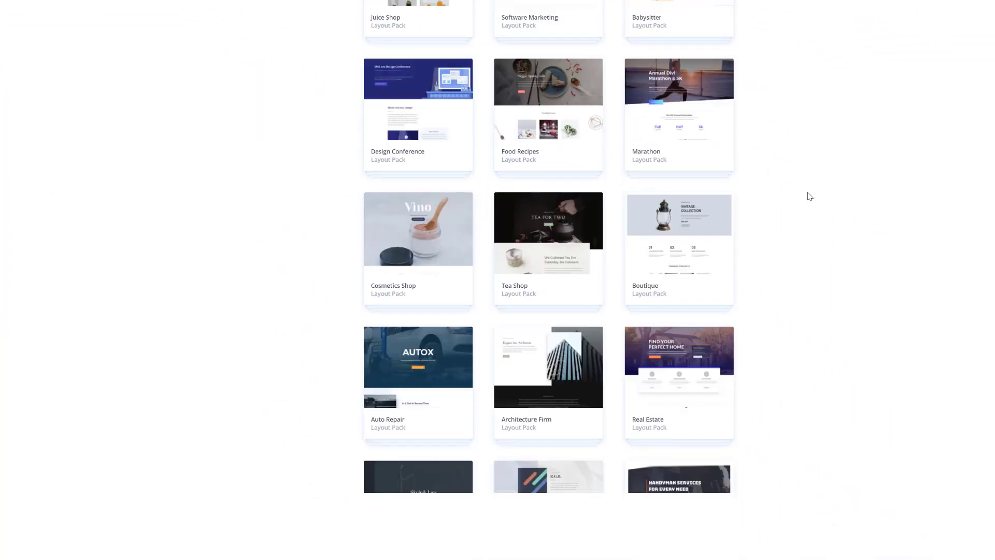
scroll(810, 196, down, 20)
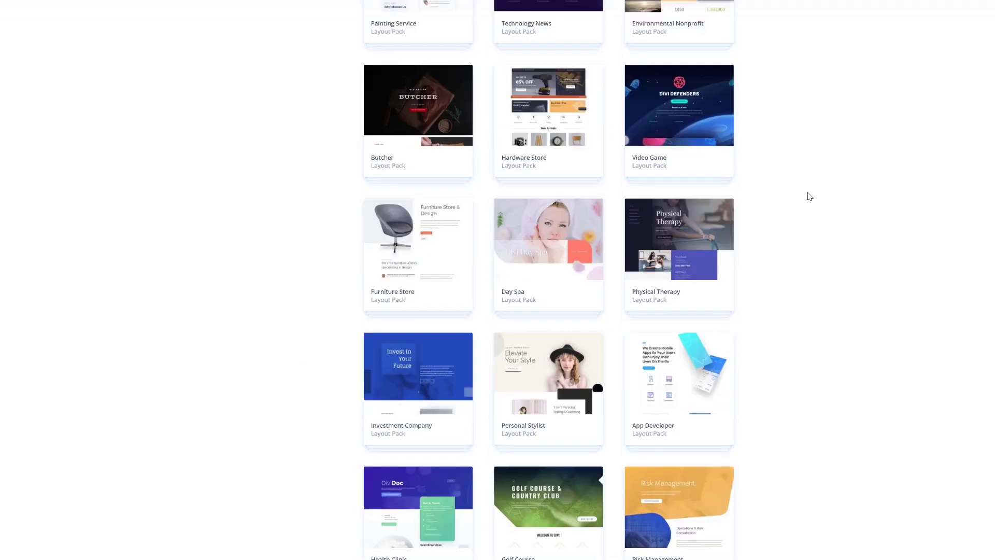
scroll(810, 196, down, 20)
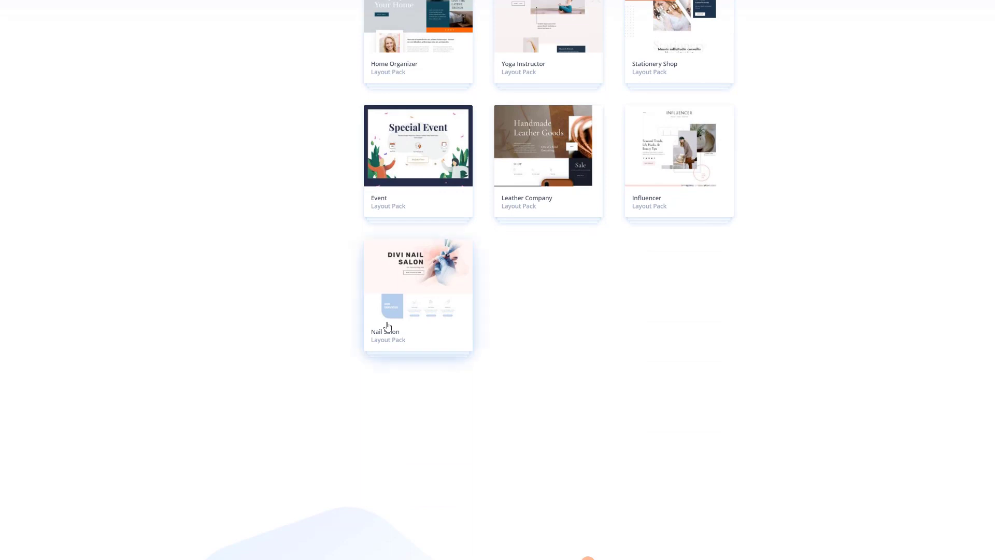
click(431, 297)
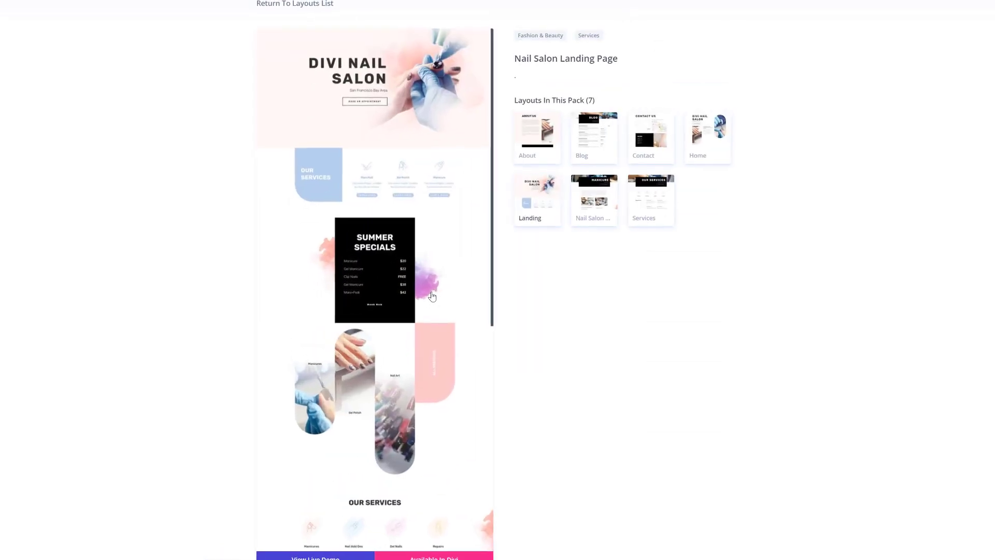
- Preview the pack's Home layout and open the live demo of its Landing layout
click(689, 140)
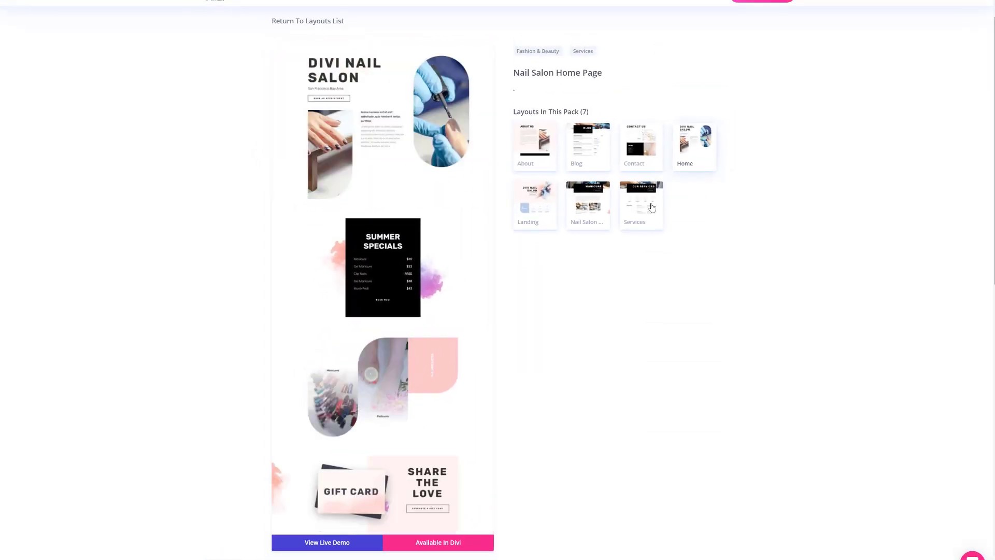
click(535, 215)
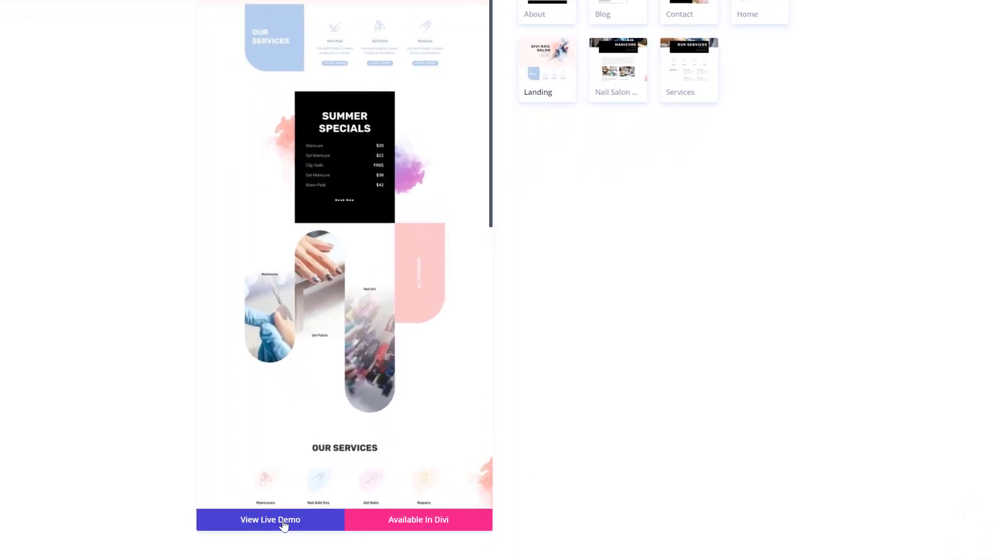
click(283, 524)
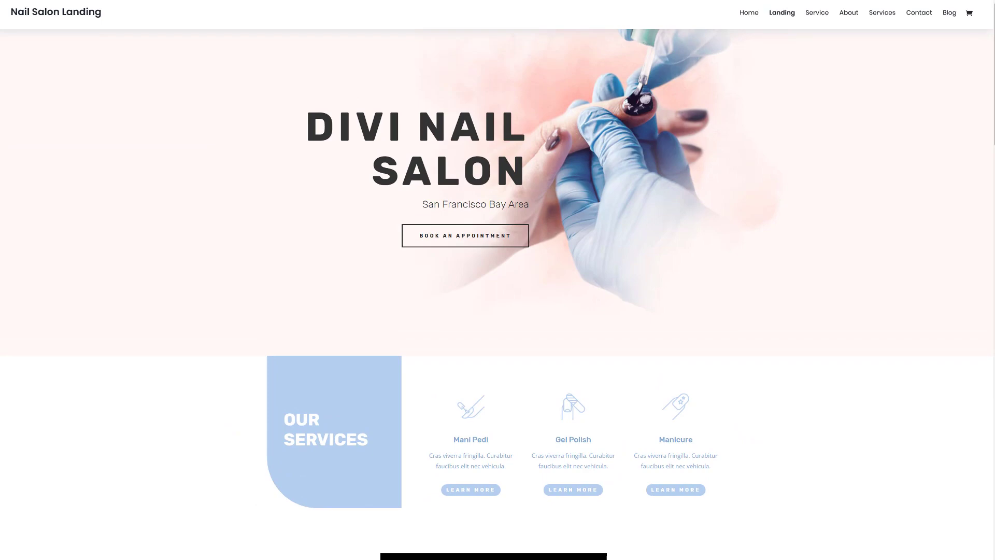
- Look through the demo's Landing and Service pages and return to the Landing page
scroll(593, 290, down, 12)
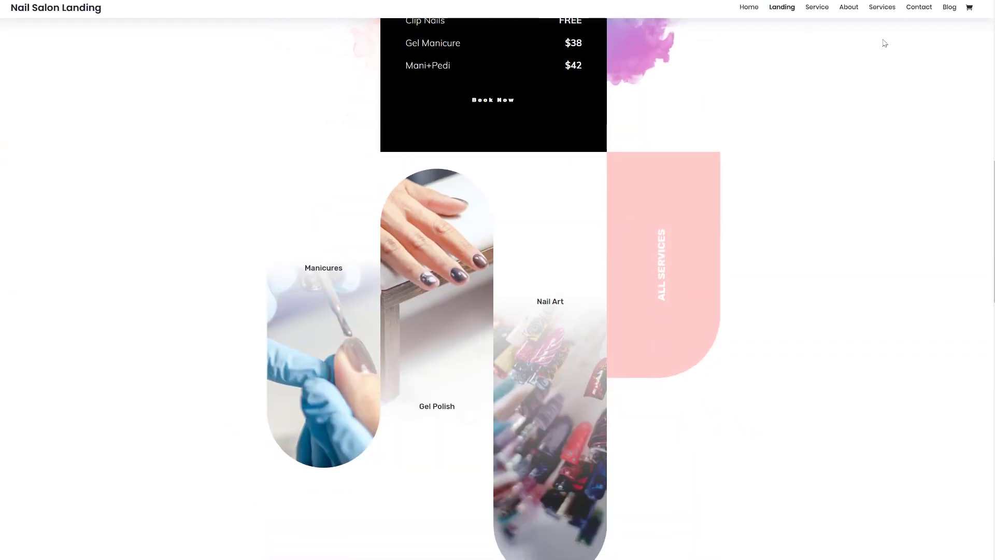
click(817, 8)
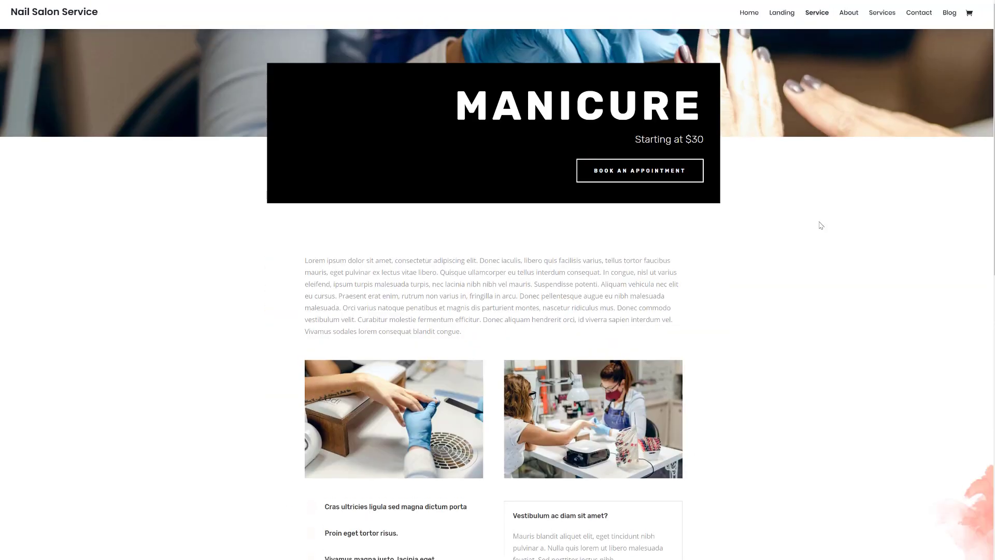
scroll(820, 224, down, 10)
scroll(821, 225, down, 2)
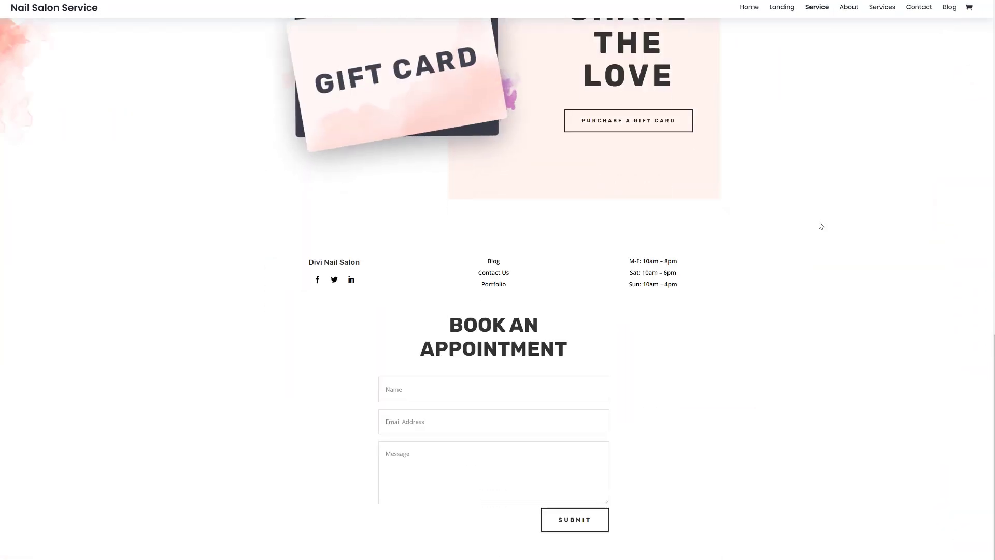
scroll(820, 225, up, 12)
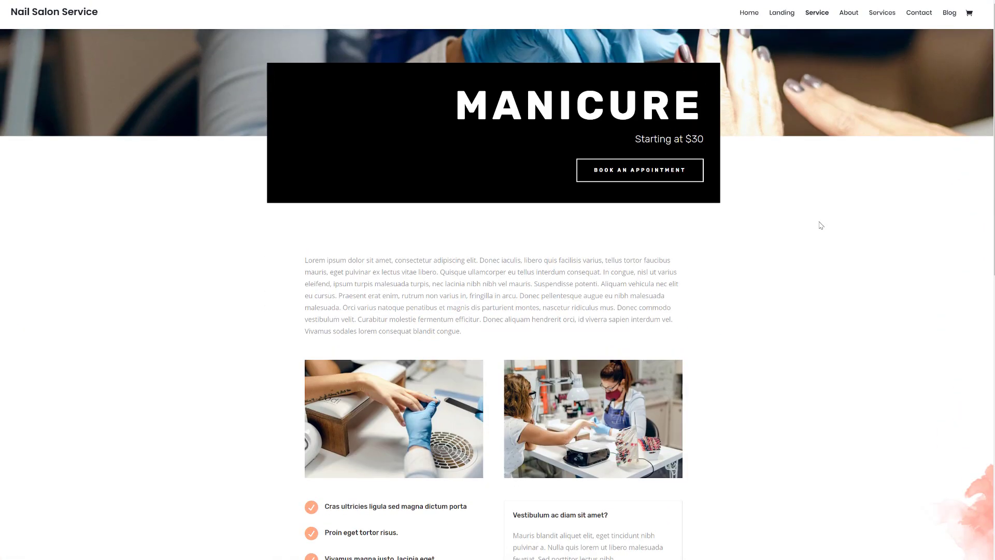
click(785, 14)
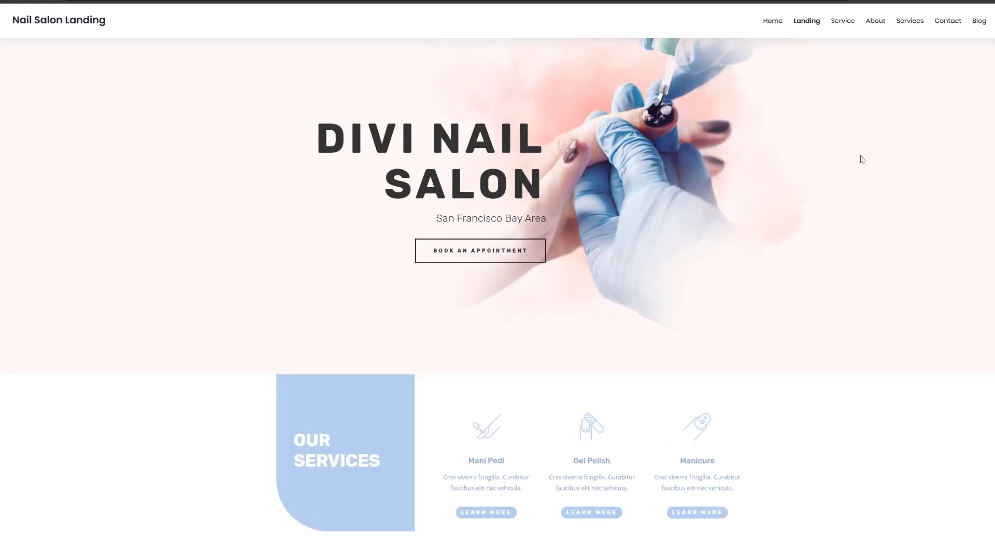
- Go to the WordPress admin of the Divi nail salon site and start a new page
click(52, 7)
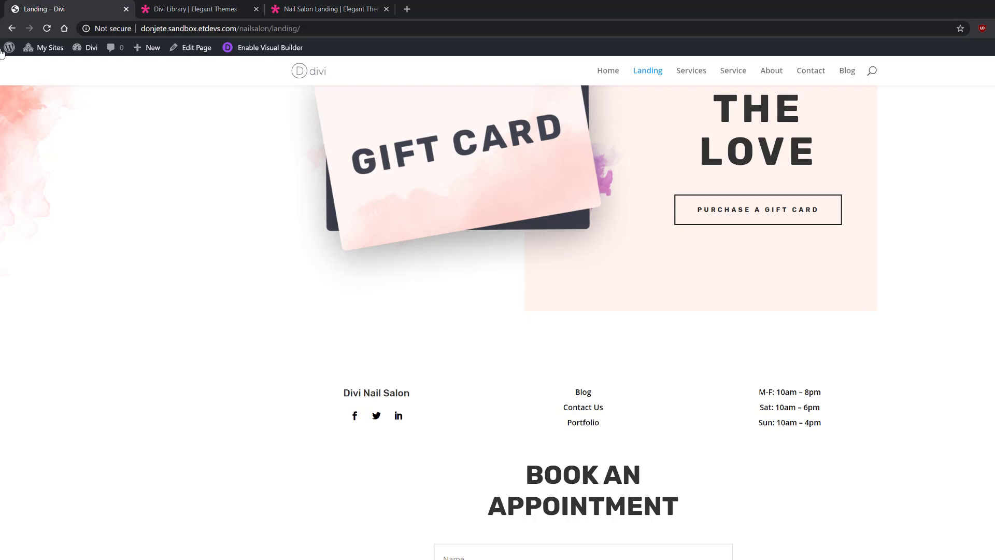
click(7, 49)
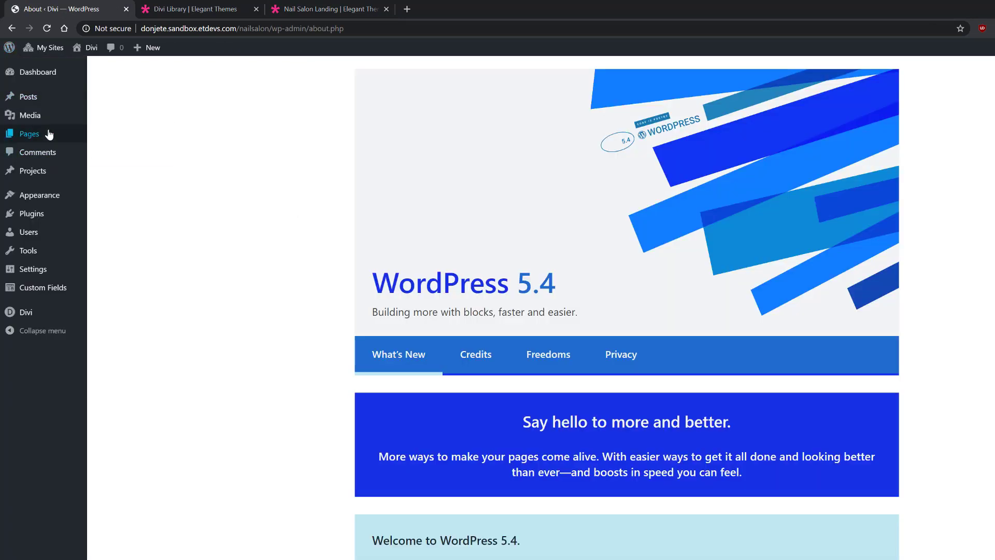
mouse_move(69, 135)
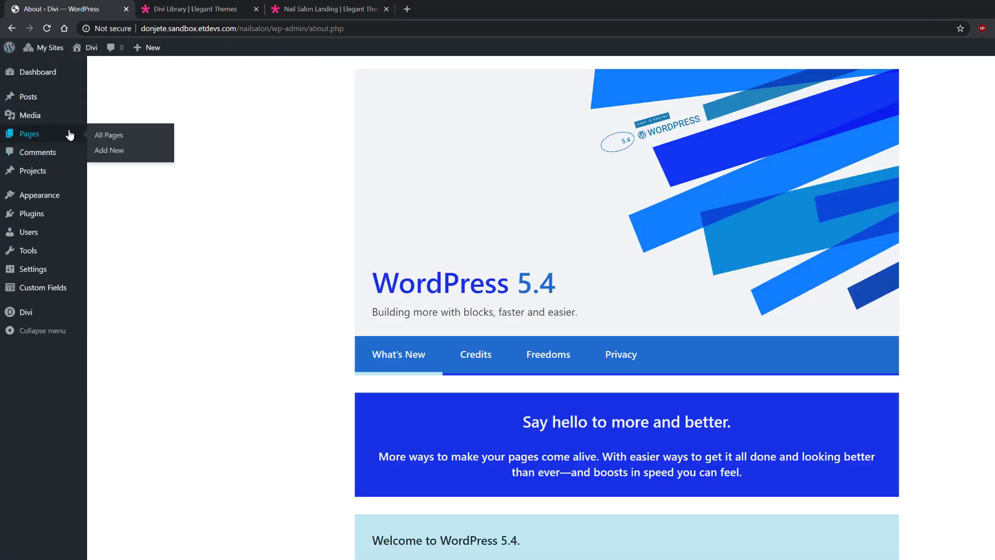
click(106, 151)
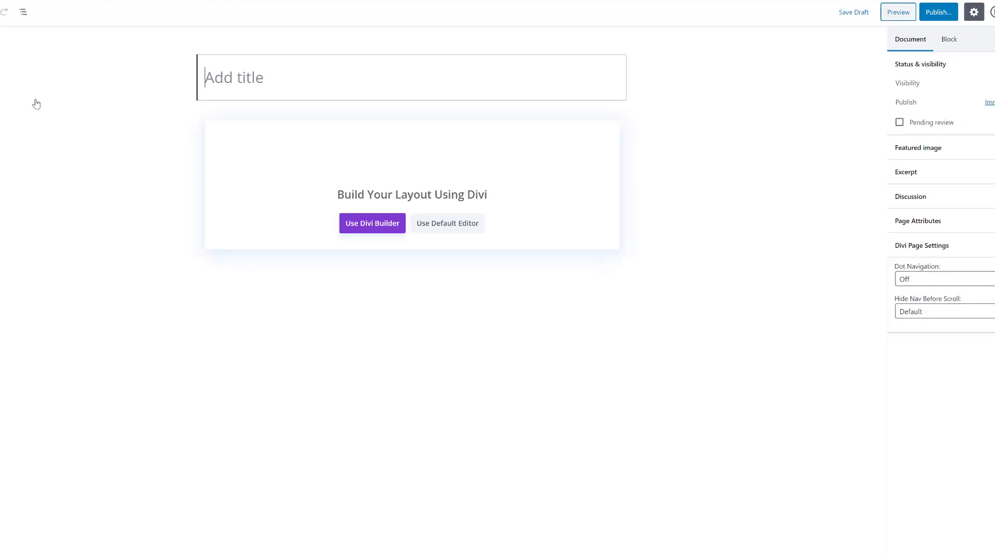
- Title the new page "Landing" and publish it
text(Landing)
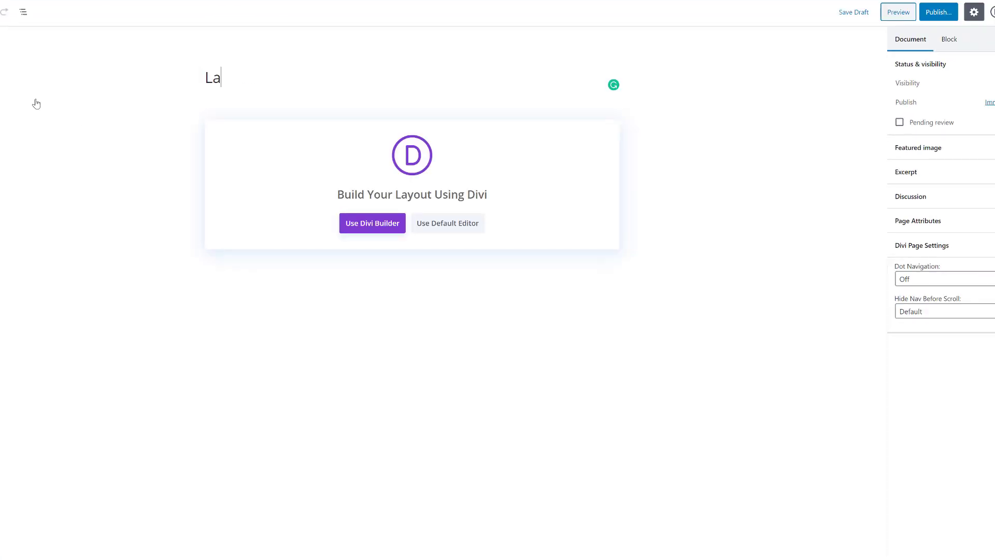
click(946, 17)
click(956, 11)
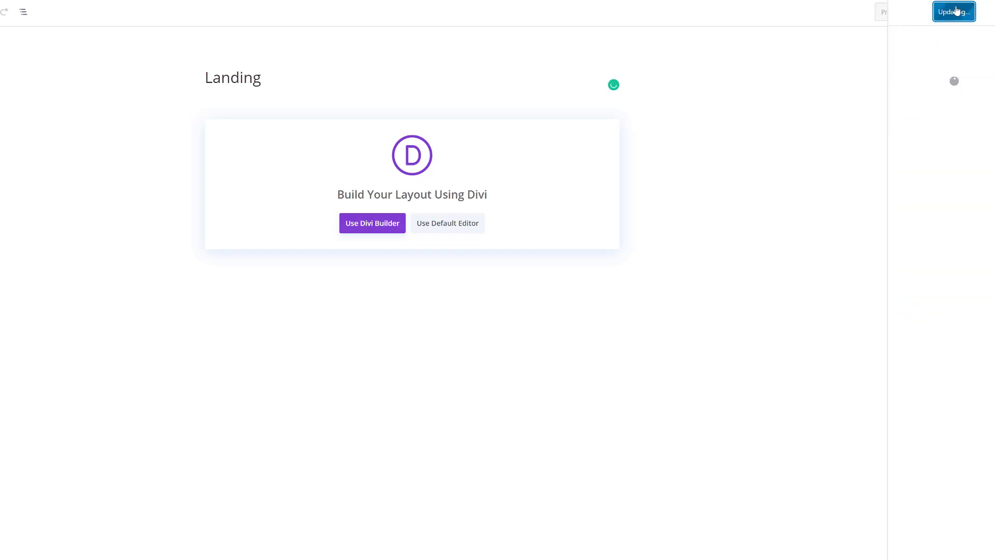
- Start the Divi Builder on the page and load the premade Landing layout from the Nail Salon pack
click(386, 224)
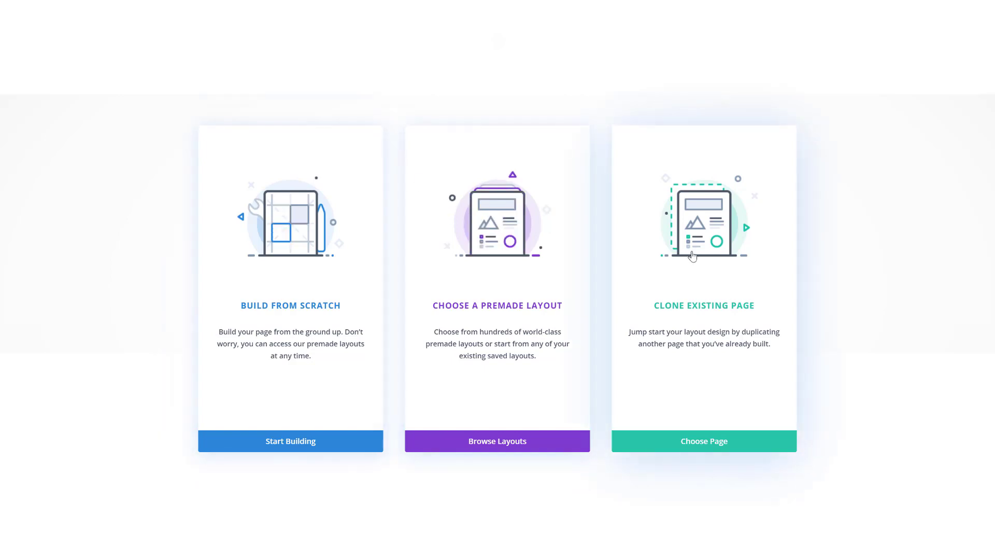
click(535, 316)
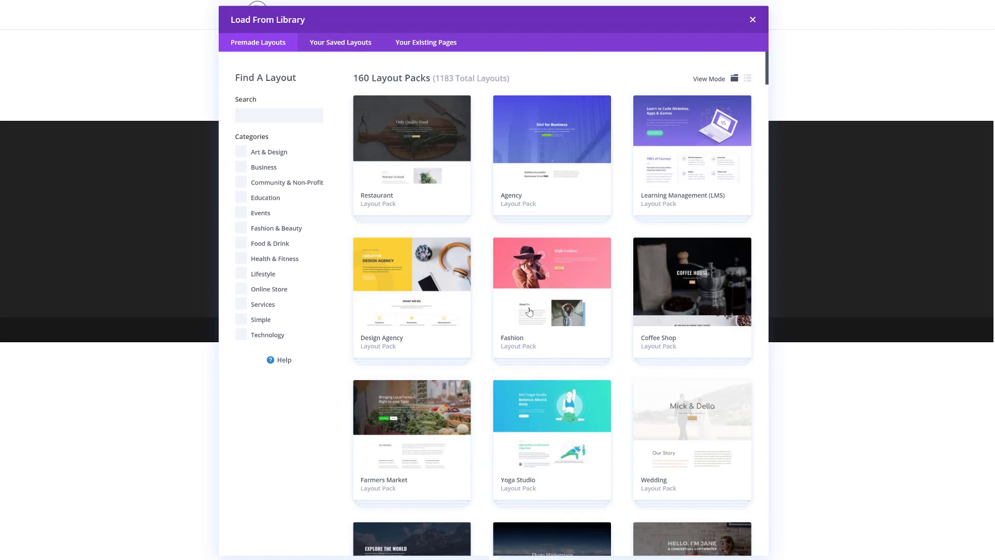
scroll(588, 362, down, 20)
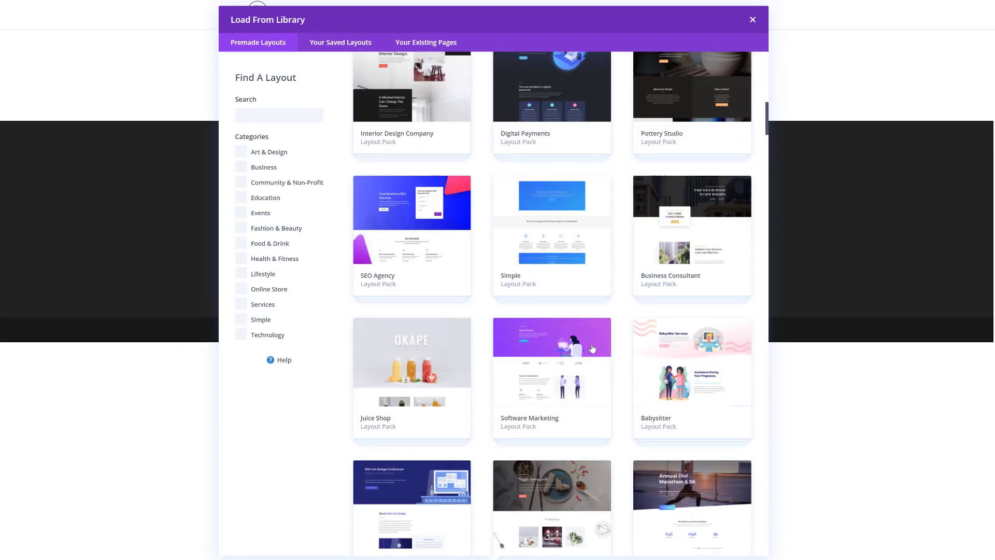
scroll(592, 348, down, 20)
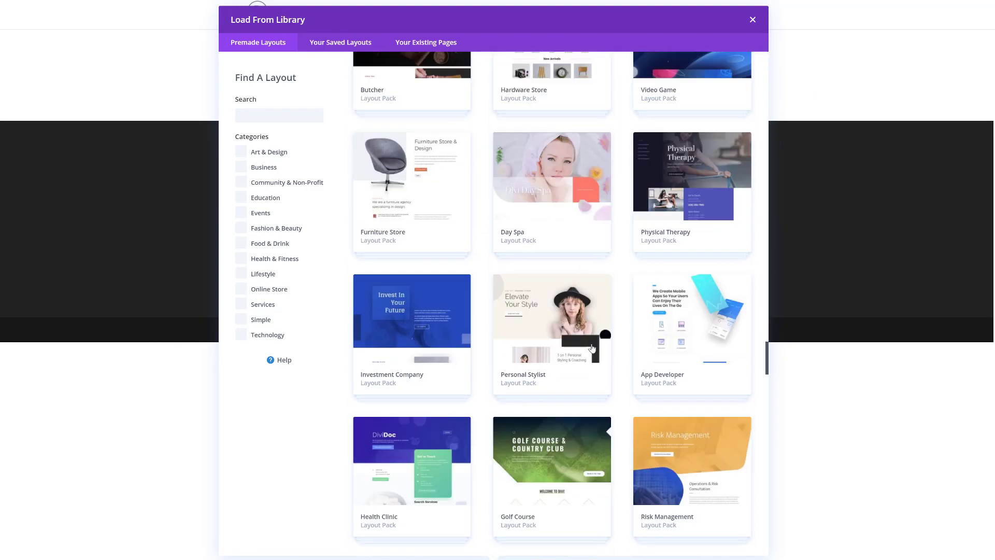
scroll(591, 347, down, 20)
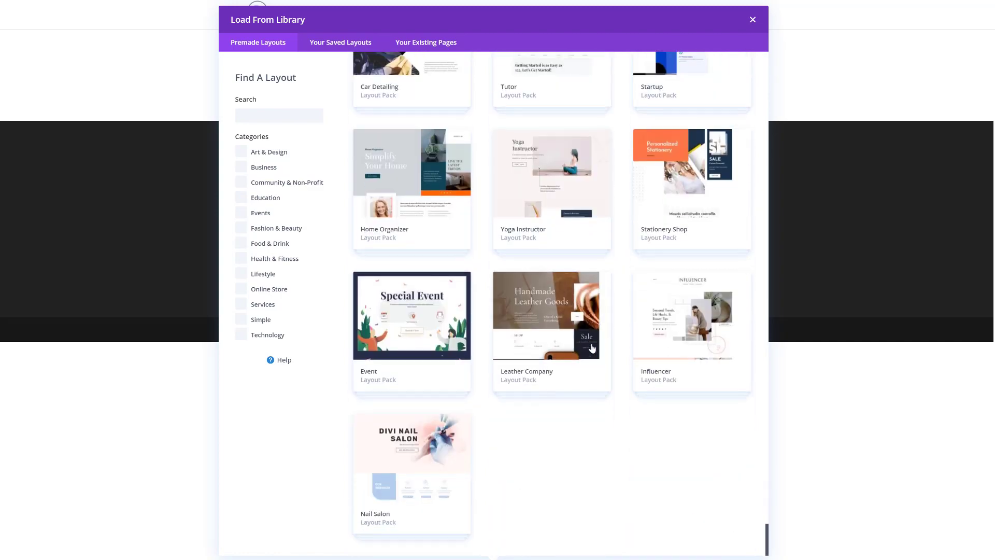
click(441, 456)
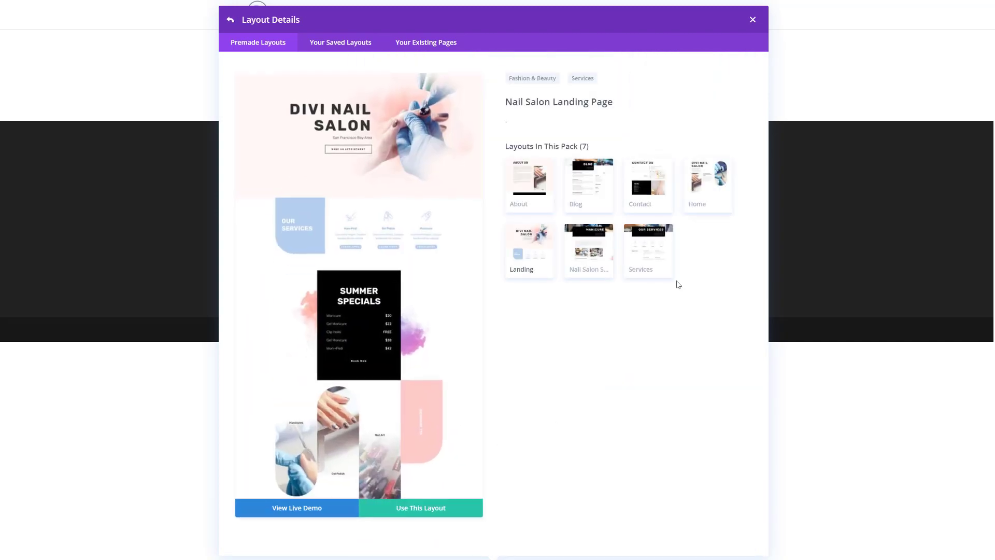
click(660, 269)
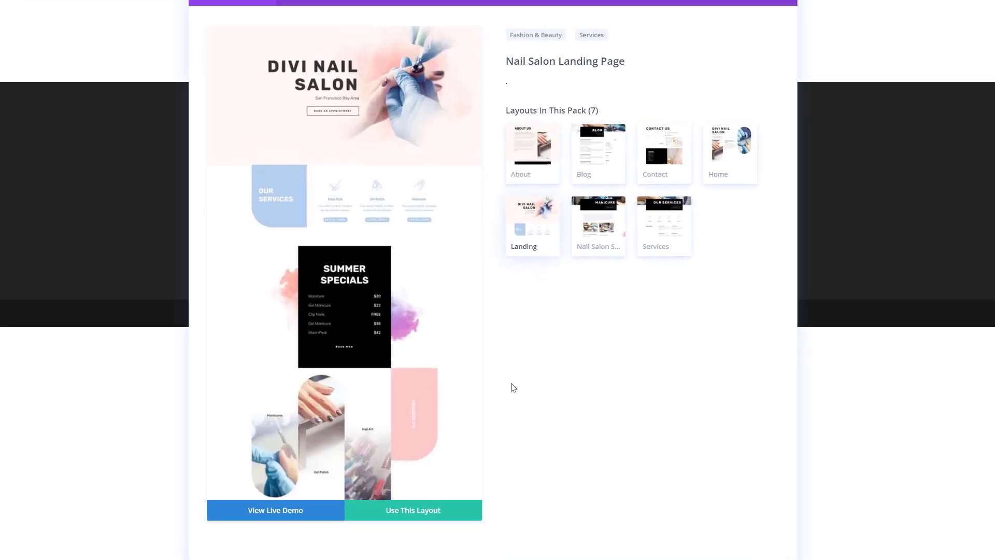
click(452, 517)
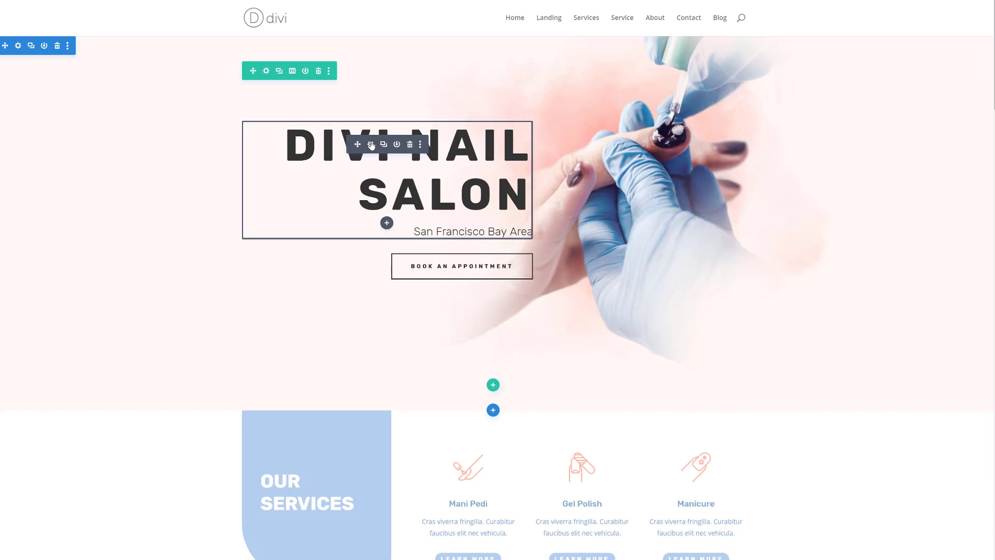
- Open the heading text design settings of the hero section's "Divi Nail Salon" text module
click(371, 144)
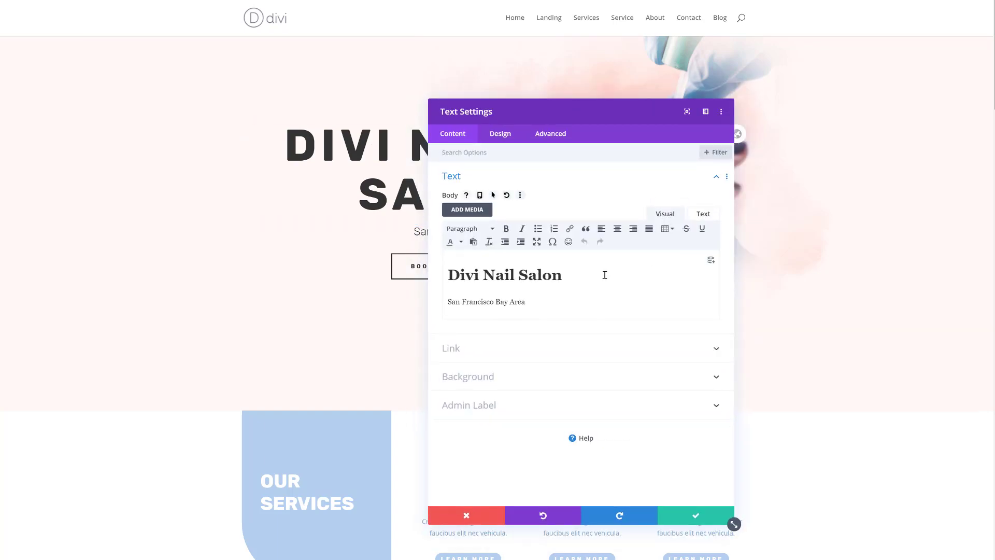
click(604, 275)
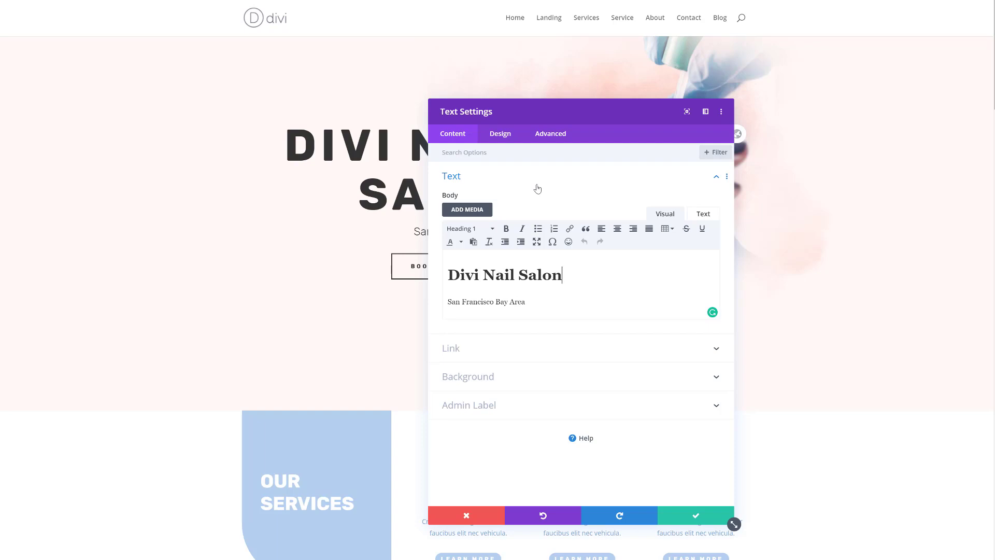
click(495, 135)
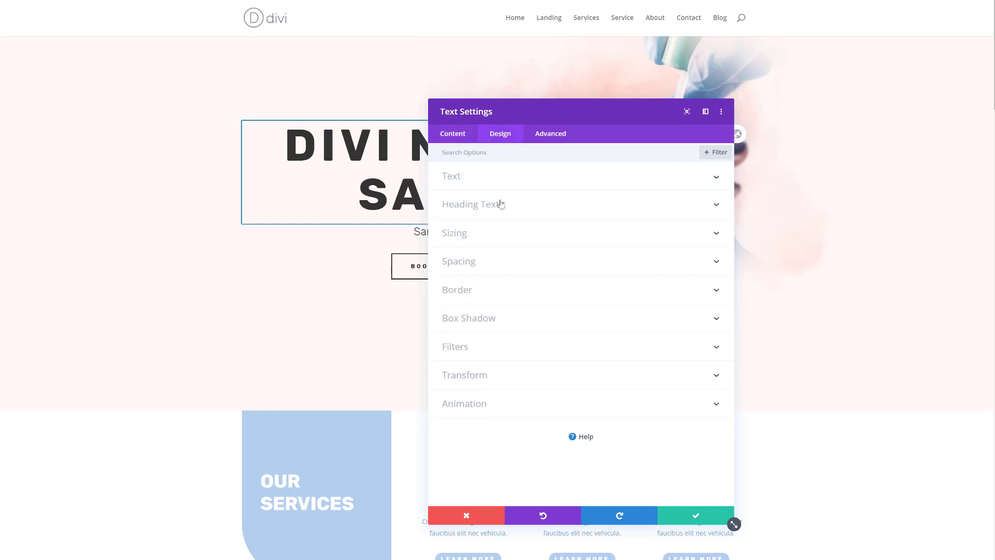
click(500, 203)
mouse_move(501, 203)
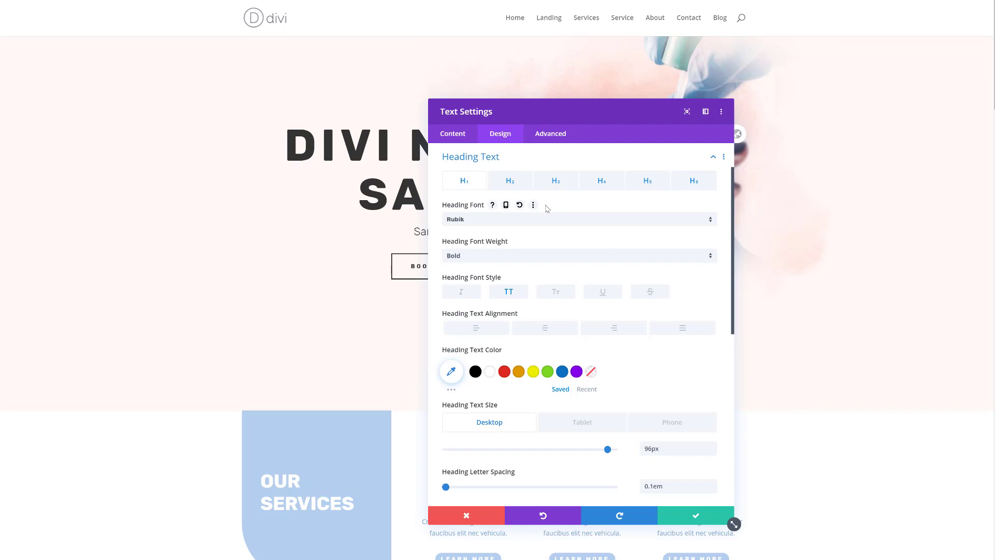
- Find the Rubik heading font across this page and replace it with Playfair Display in every option type, saving the text module
right_click(546, 208)
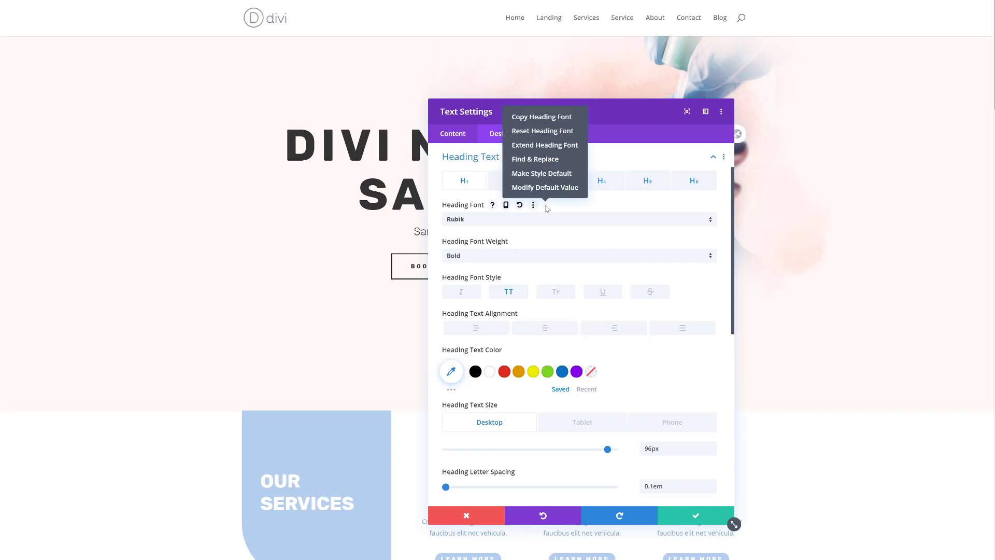
click(538, 160)
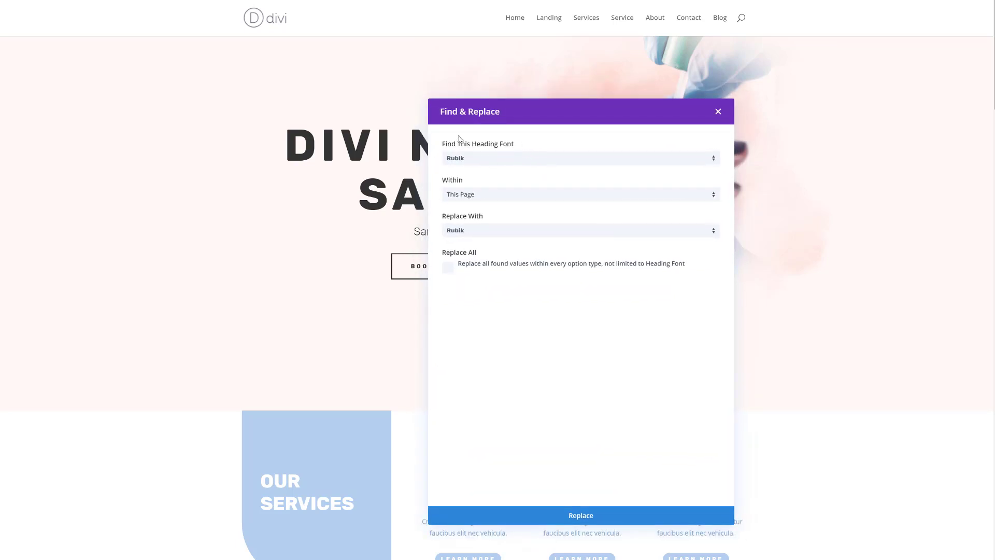
click(472, 236)
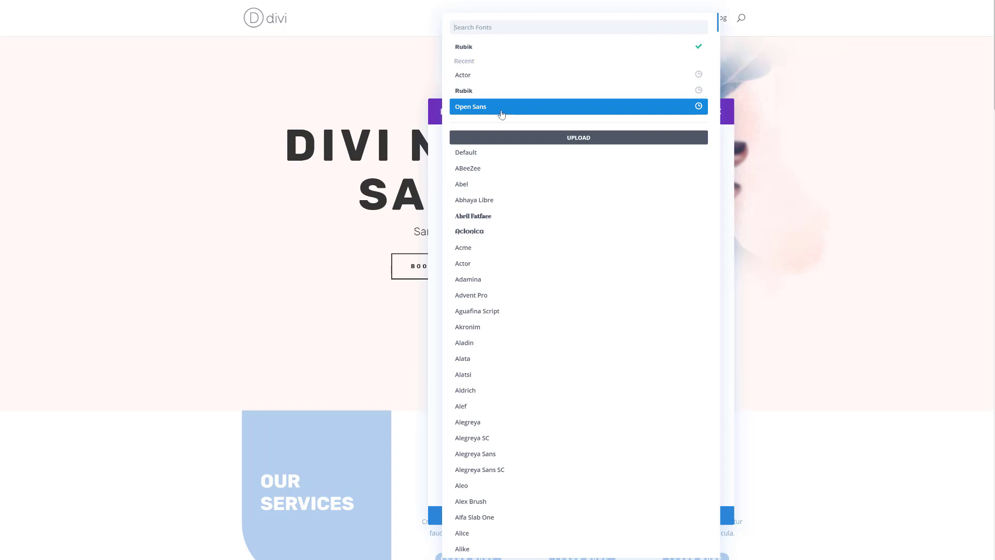
text(play)
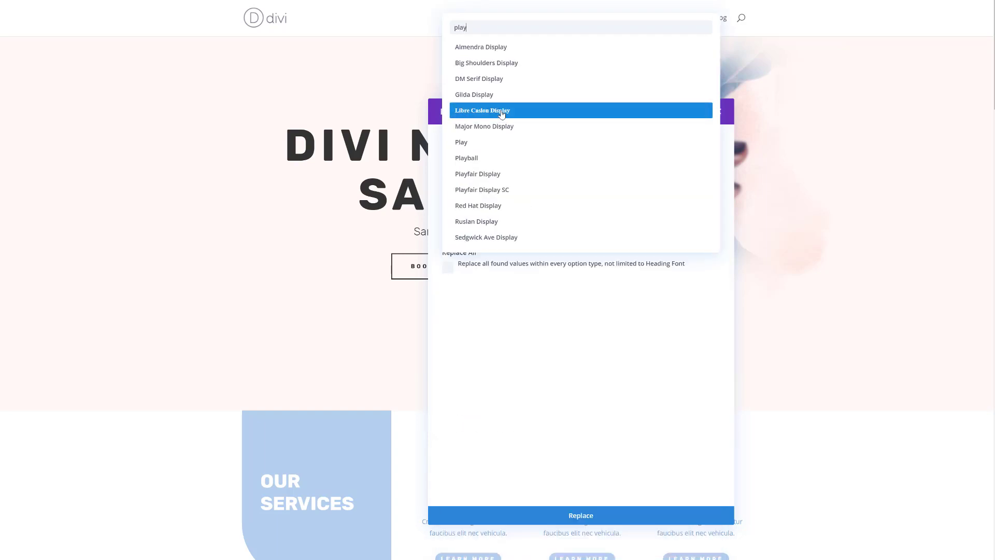
text(fair)
click(495, 47)
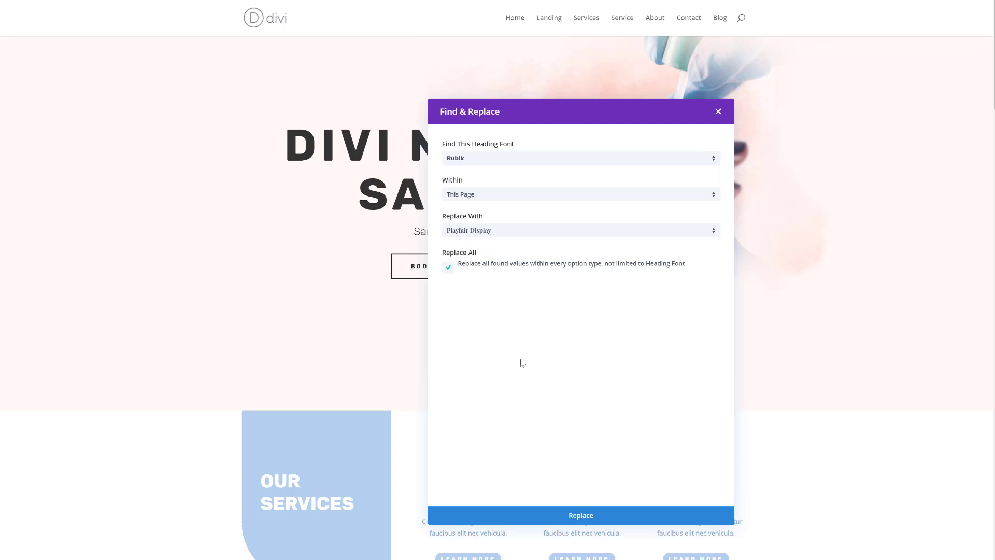
click(591, 517)
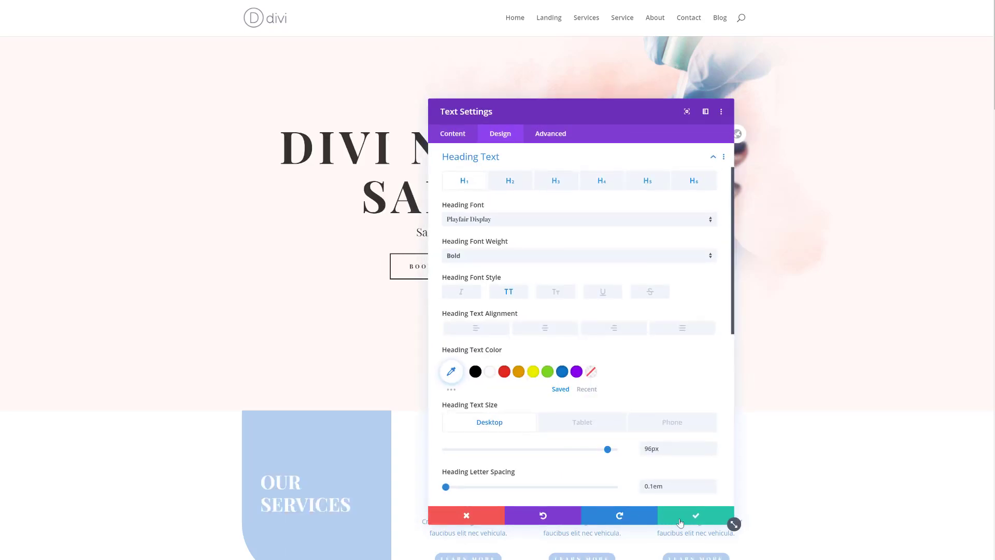
click(676, 515)
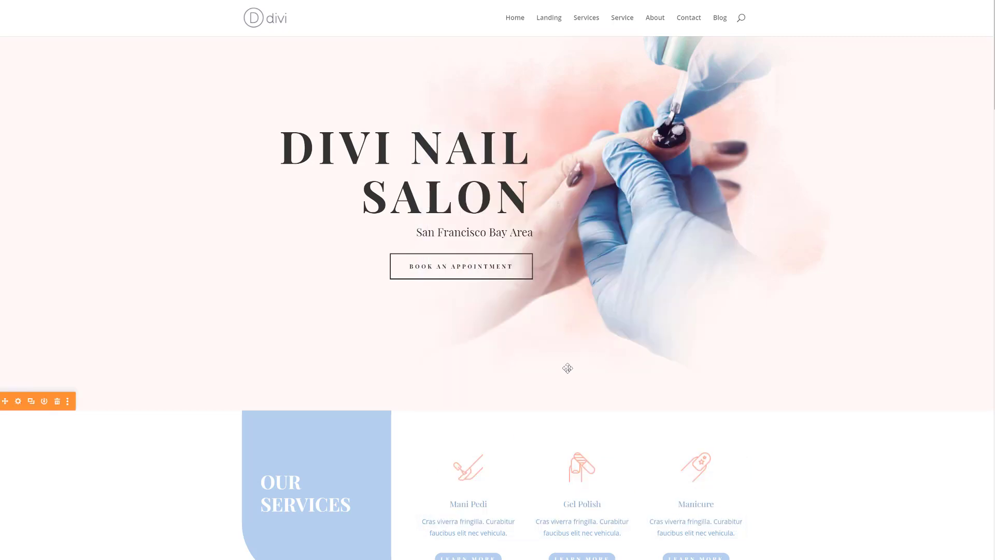
- Examine the headings and buttons in each section of the page down to the gift card to check the replaced font
scroll(567, 368, down, 7)
scroll(567, 367, down, 2)
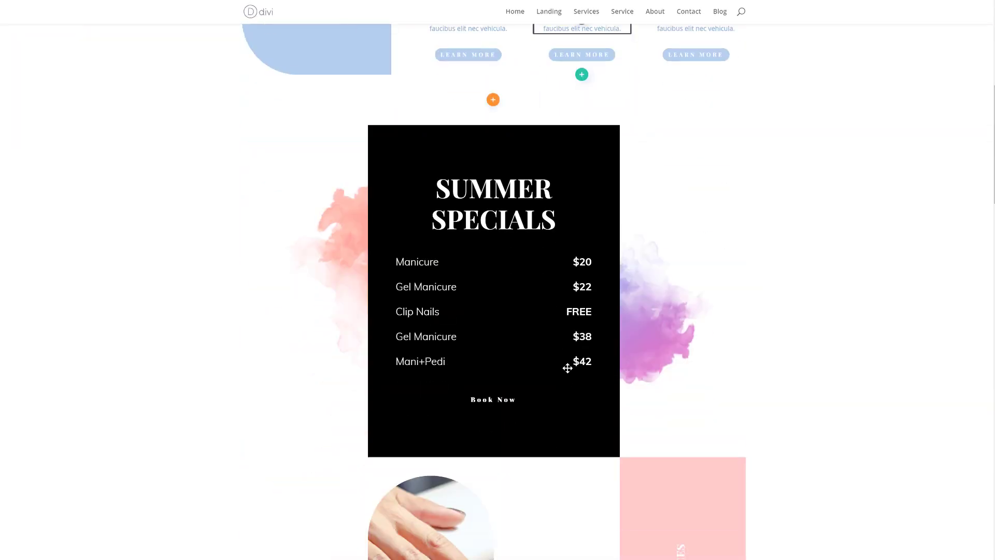
scroll(568, 368, down, 8)
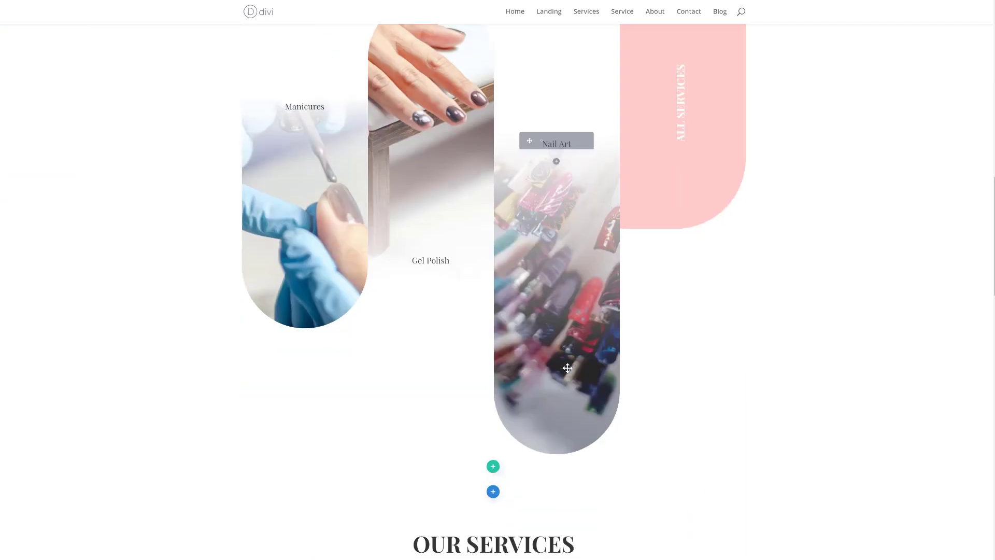
scroll(567, 368, down, 4)
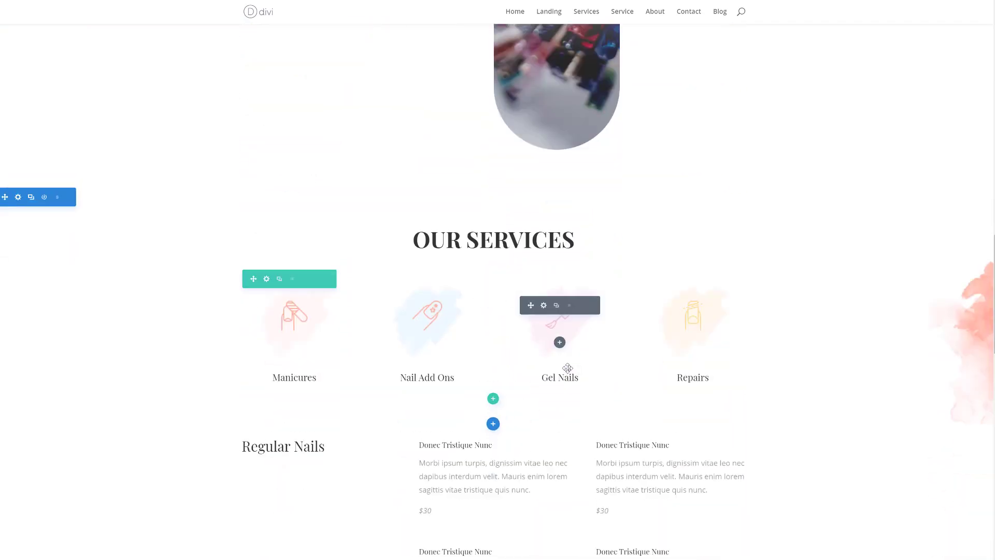
scroll(567, 368, down, 7)
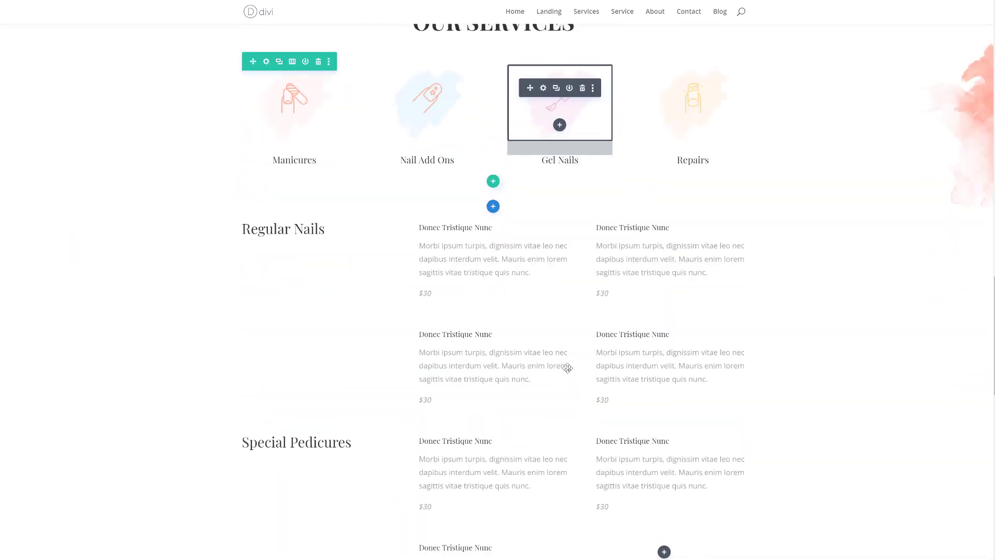
scroll(567, 367, down, 5)
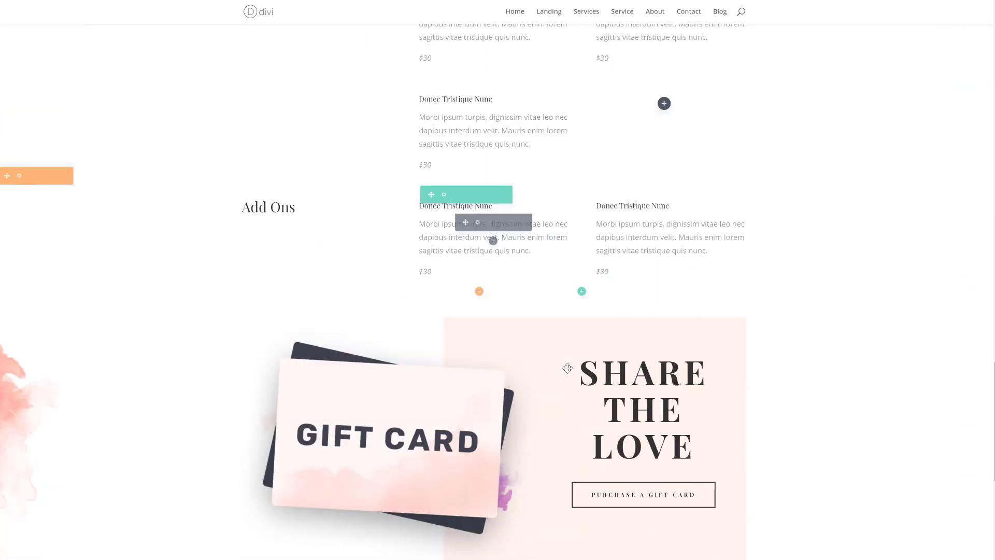
scroll(568, 368, down, 1)
scroll(519, 437, down, 1)
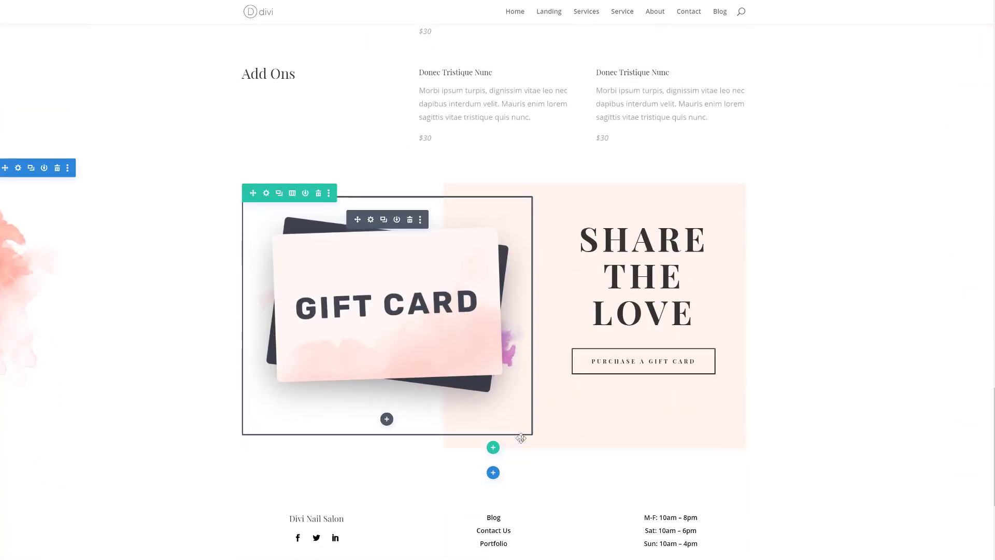
- Open the rotating scroll effect settings of the gift card image beside "Share the Love"
click(371, 220)
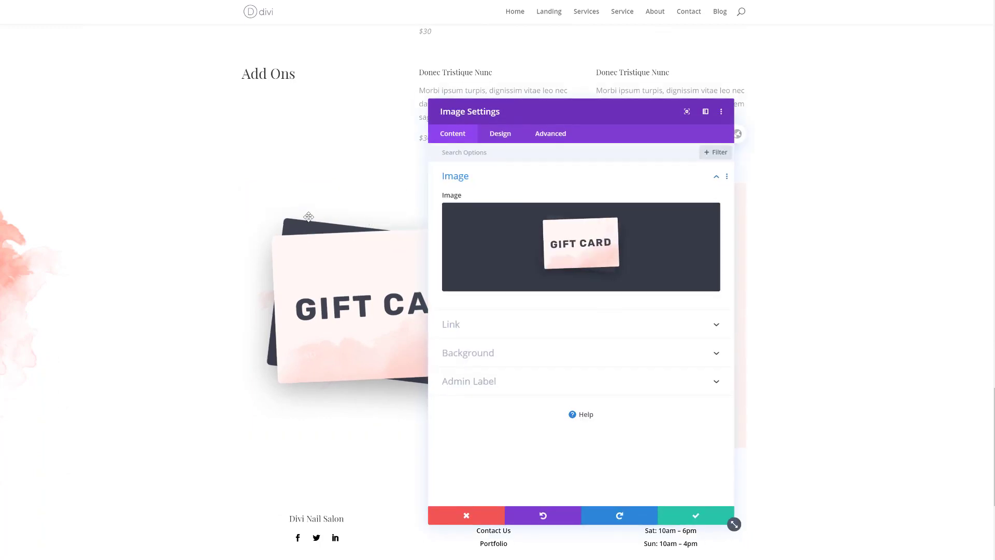
scroll(310, 218, up, 2)
scroll(310, 218, down, 4)
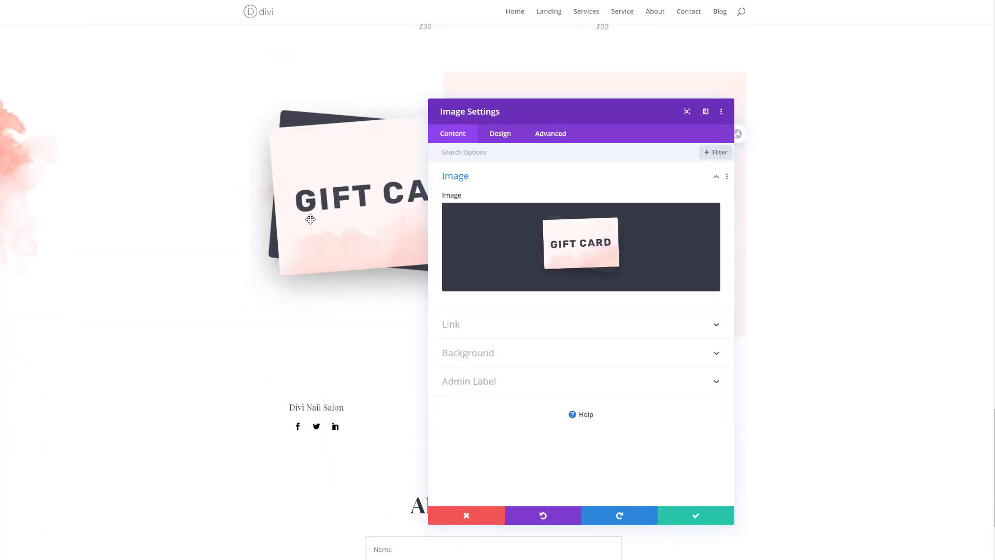
scroll(310, 219, up, 3)
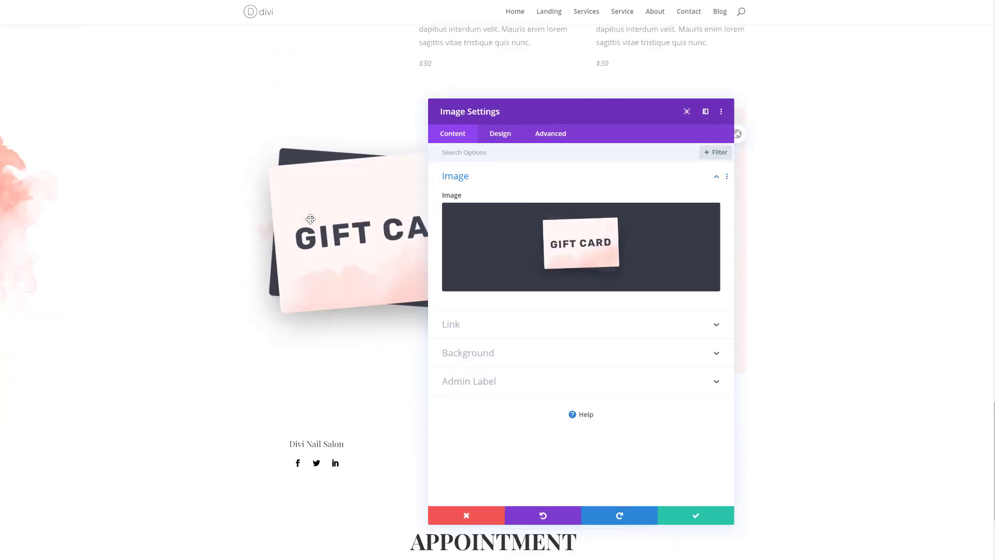
click(546, 134)
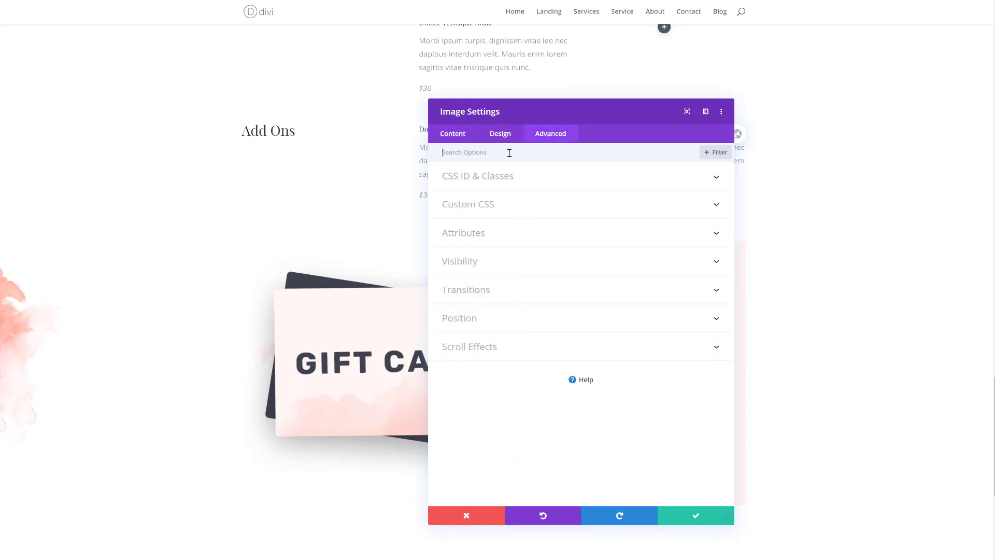
click(523, 353)
click(648, 369)
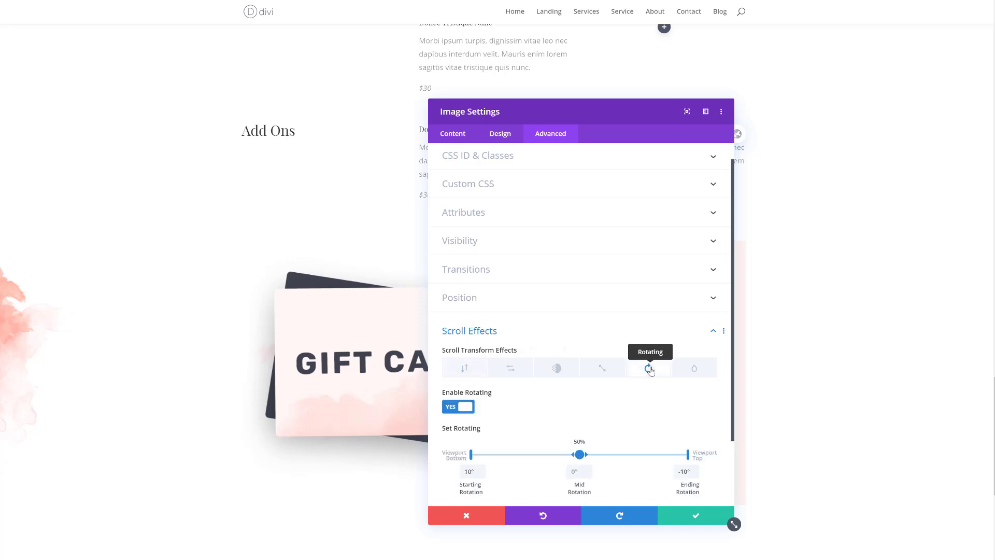
- Set the gift card image's starting rotation to 30° and ending rotation to -30°, and preview the effect
scroll(403, 414, down, 4)
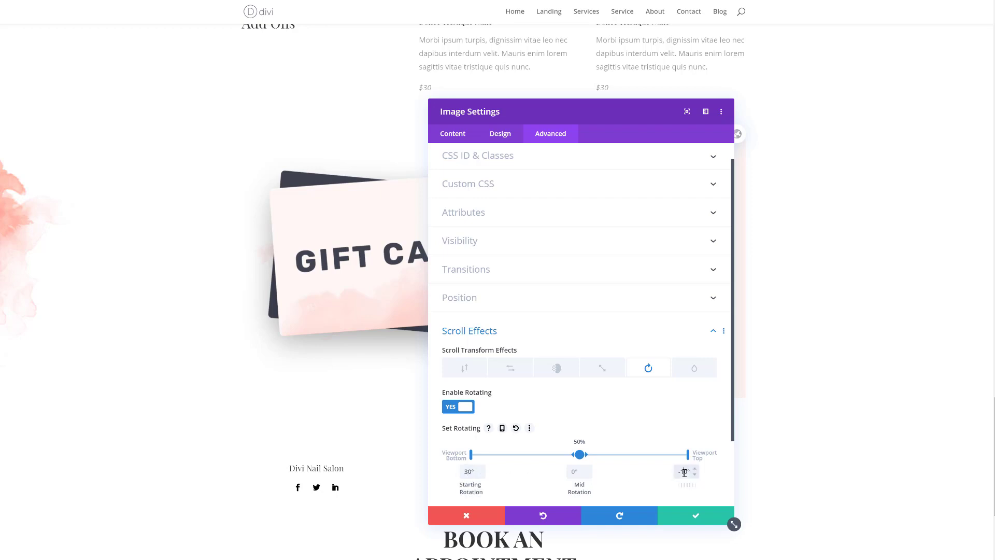
scroll(276, 337, up, 6)
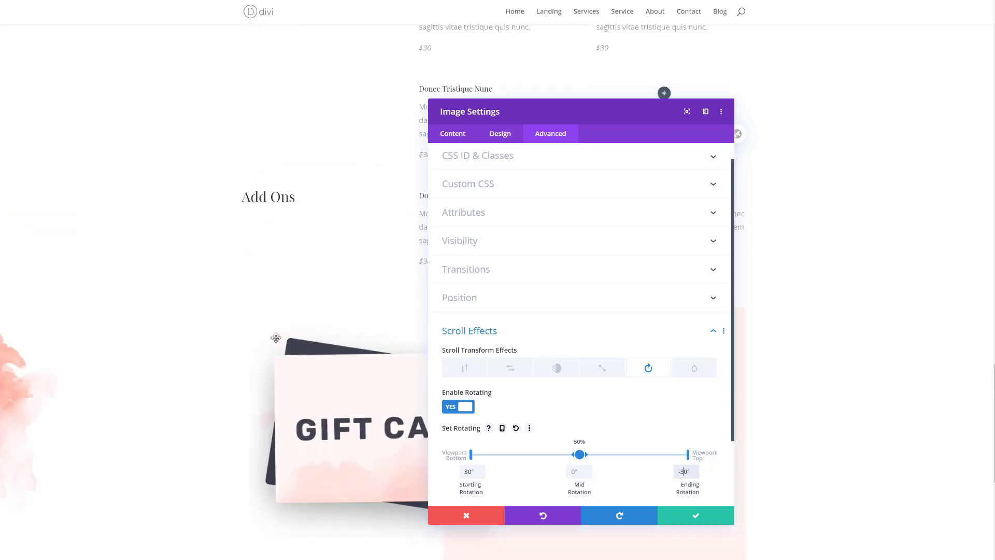
scroll(276, 336, down, 3)
scroll(275, 337, down, 3)
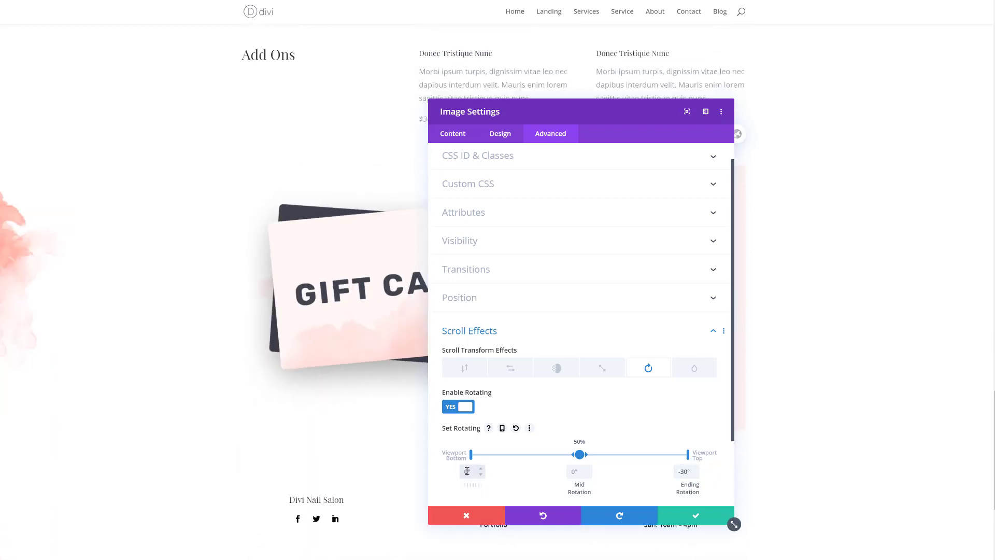
- Set the gift card image's starting rotation to 90° and ending rotation to -90°, and preview the stronger effect
click(467, 470)
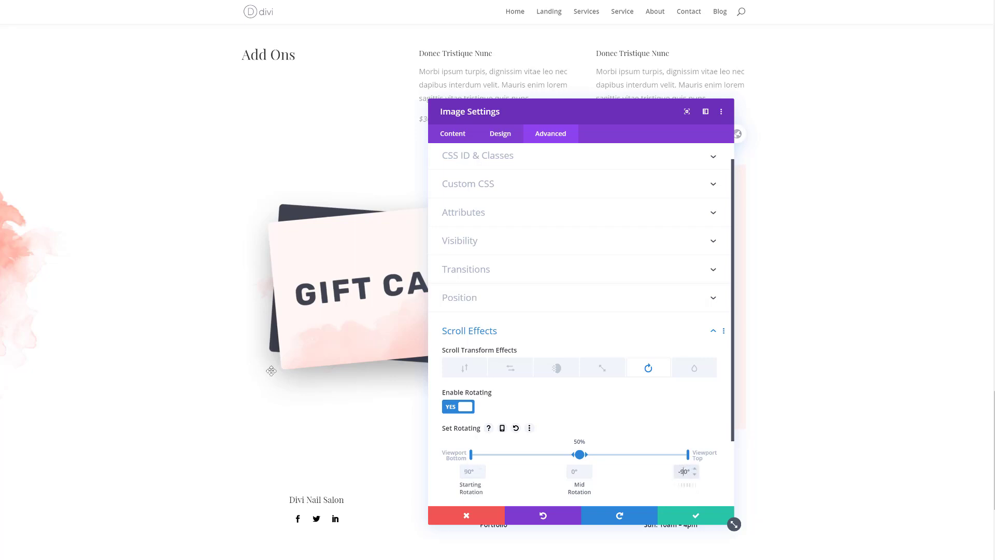
scroll(269, 370, up, 5)
scroll(267, 370, down, 4)
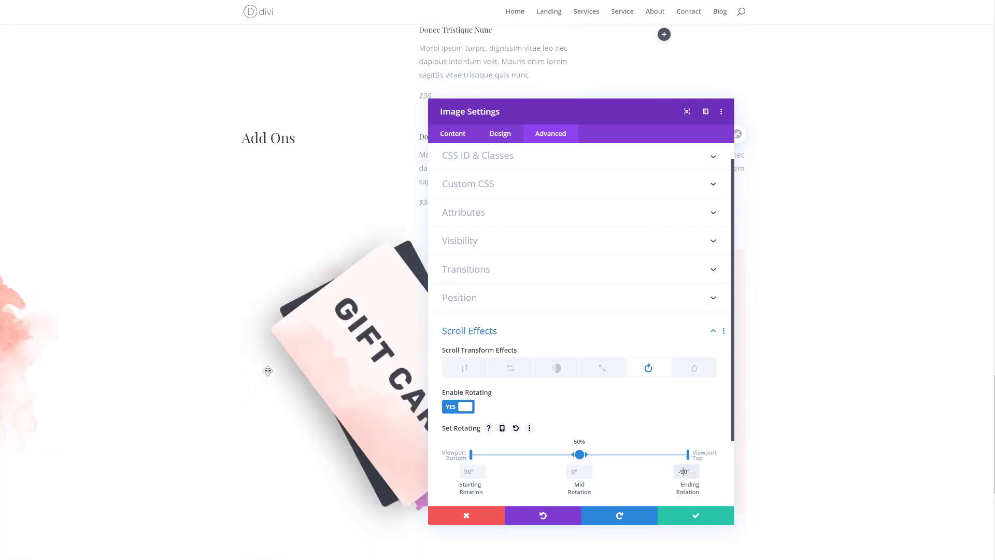
scroll(268, 371, down, 5)
scroll(267, 371, up, 5)
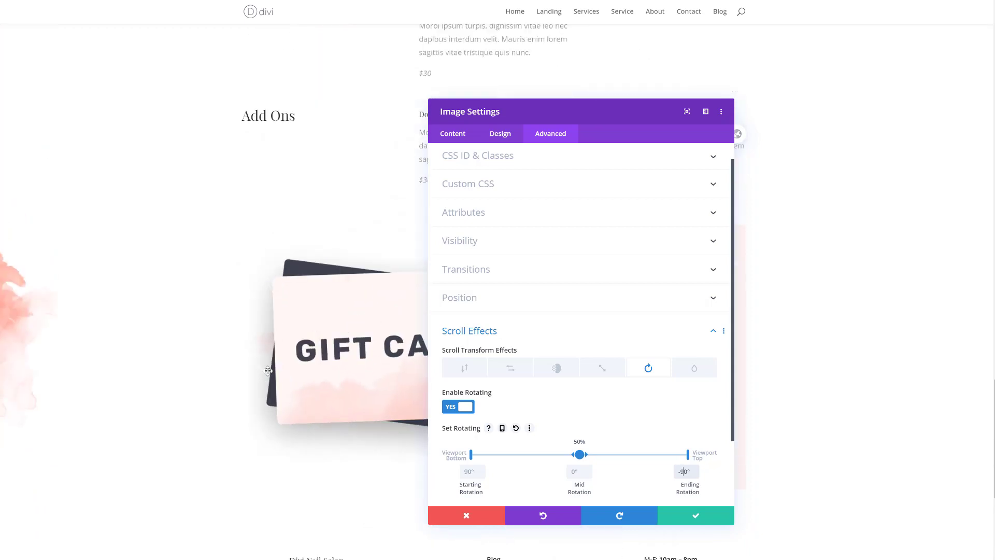
scroll(267, 371, up, 2)
scroll(267, 371, up, 10)
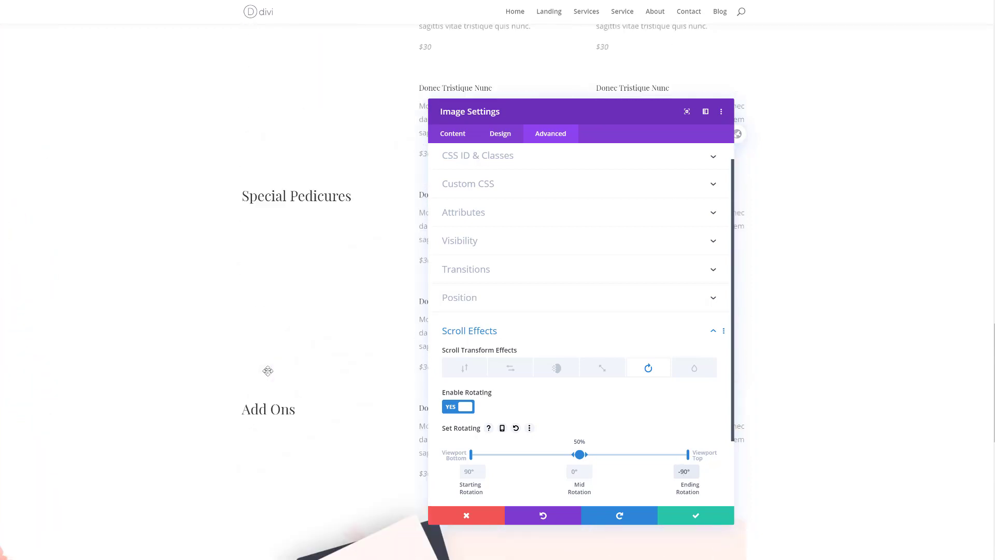
scroll(267, 370, up, 6)
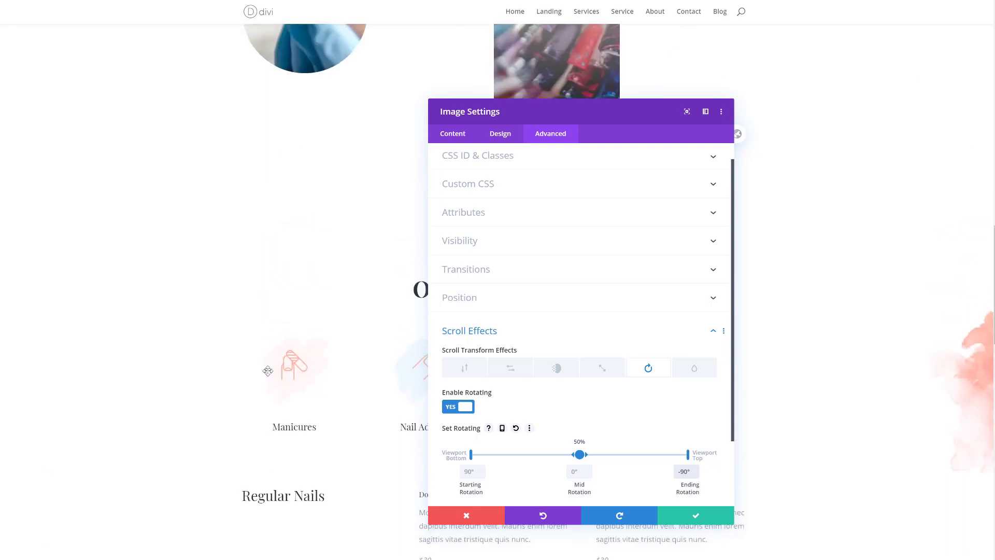